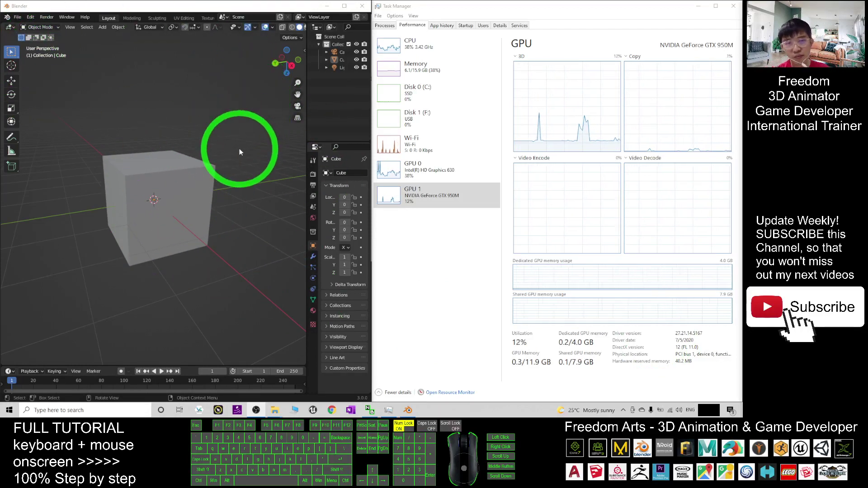
Step: Orbit the cube while switching Task Manager between Intel HD Graphics 630 and GTX 950M graphs
middle_click(191, 208)
left_click_drag(193, 208, 526, 123)
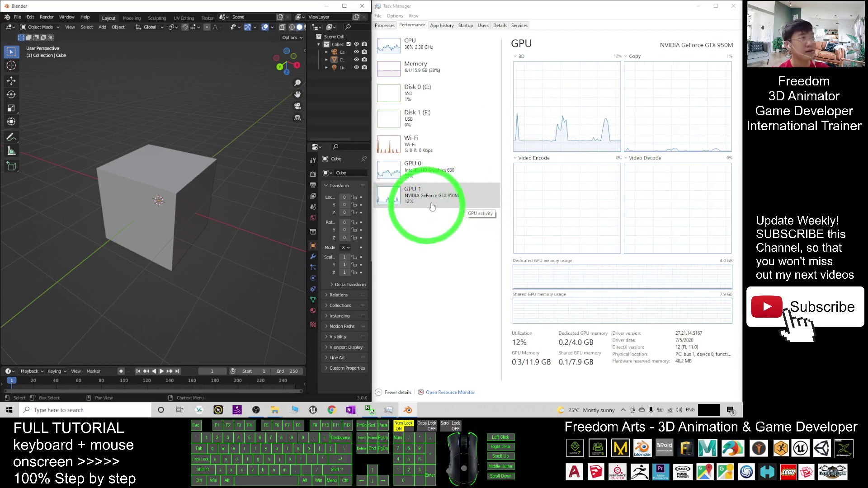
left_click_drag(204, 212, 189, 181)
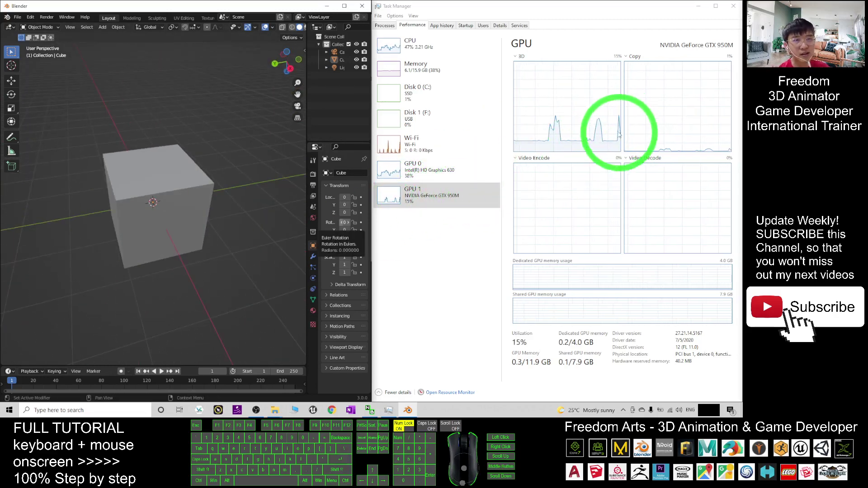
left_click_drag(247, 229, 421, 189)
left_click(75, 212)
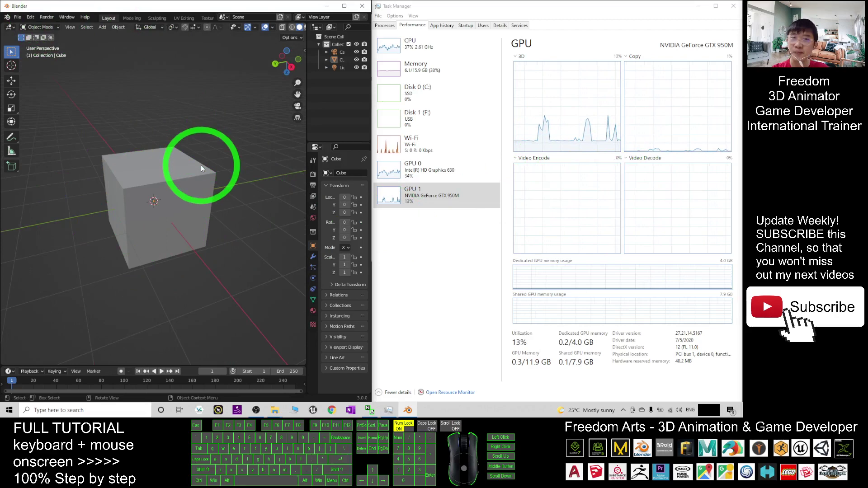
left_click(427, 170)
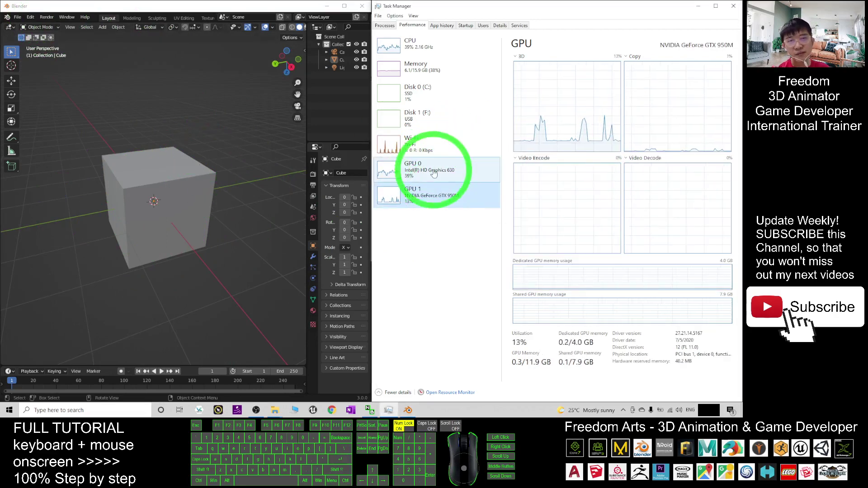
left_click(438, 193)
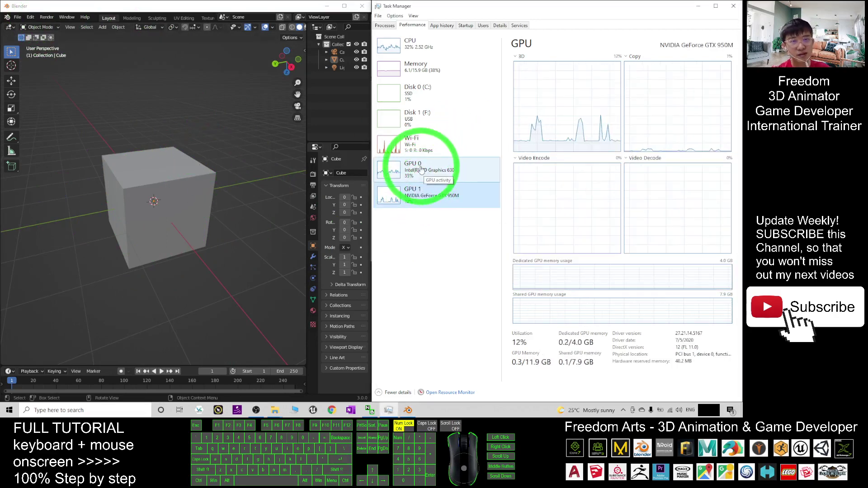
left_click(428, 177)
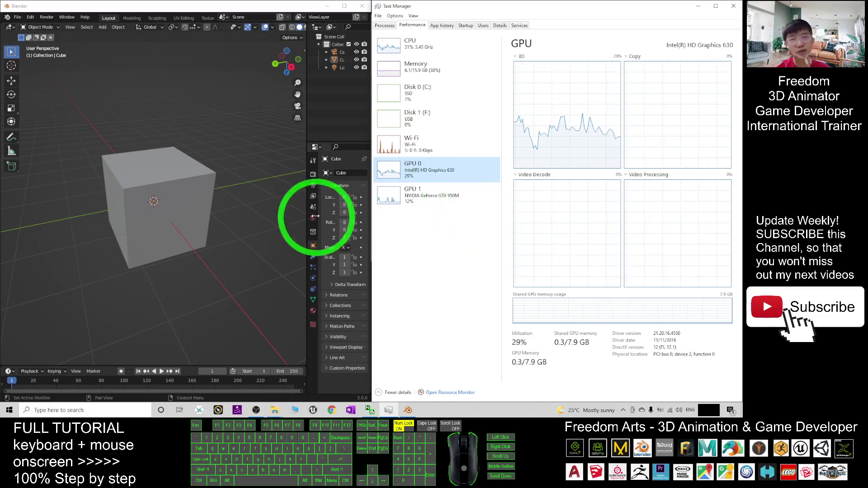
Step: Keep orbiting while watching the GTX 950M graph, then clear all windows to the desktop
left_click_drag(205, 227, 220, 237)
left_click_drag(213, 181, 238, 147)
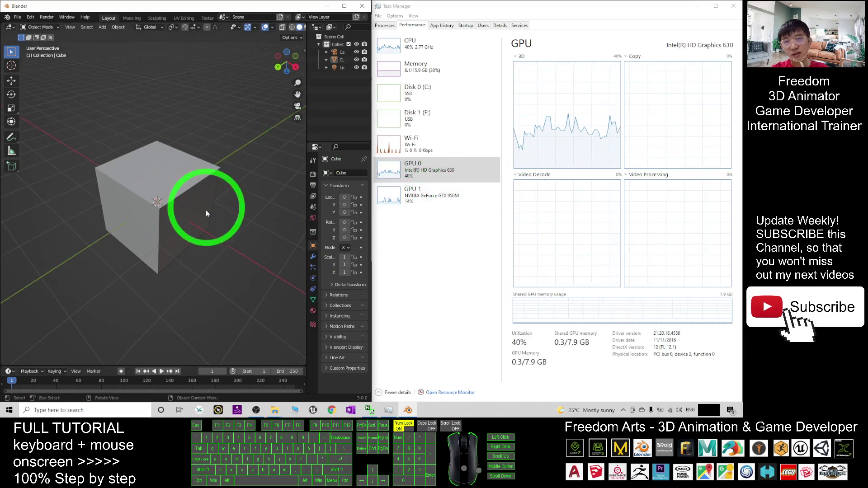
left_click_drag(206, 206, 201, 202)
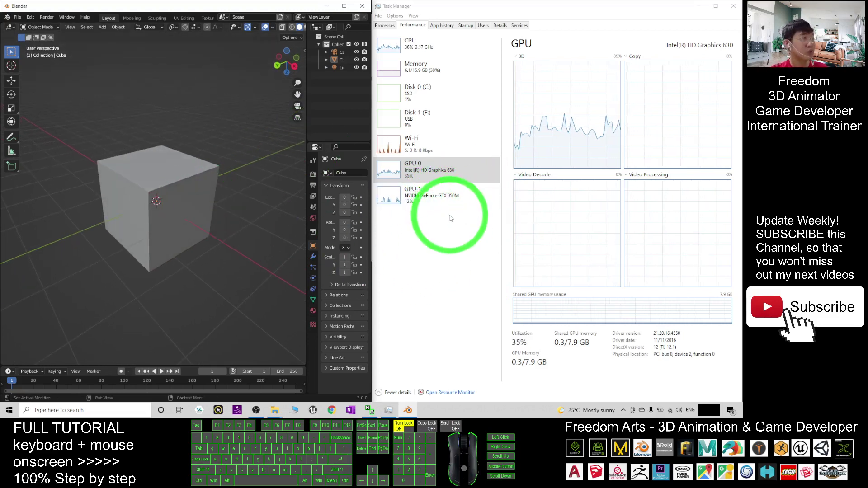
left_click(428, 202)
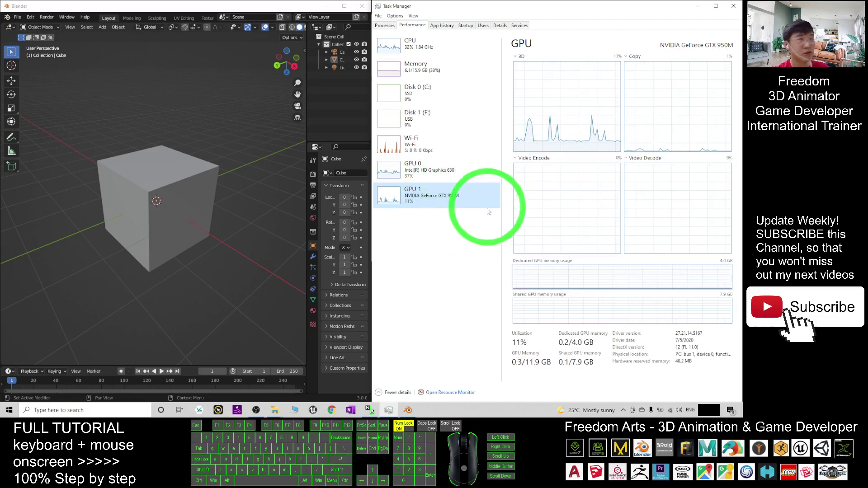
left_click_drag(268, 222, 419, 213)
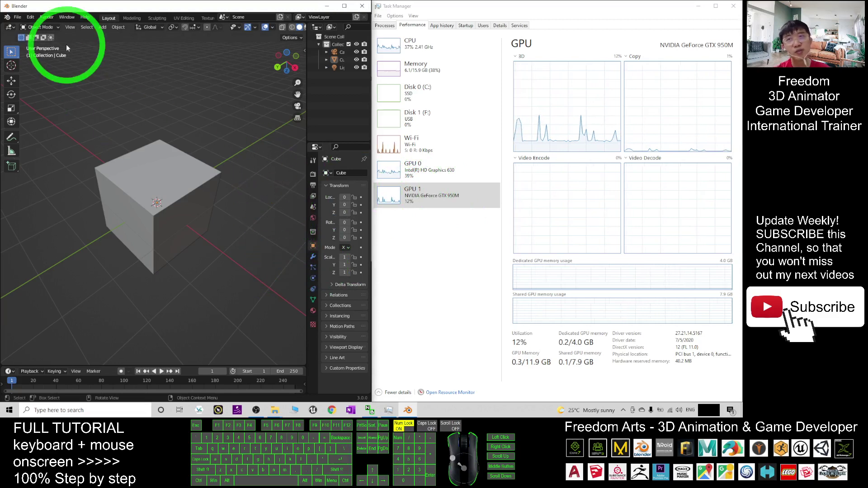
left_click_drag(248, 152, 199, 190)
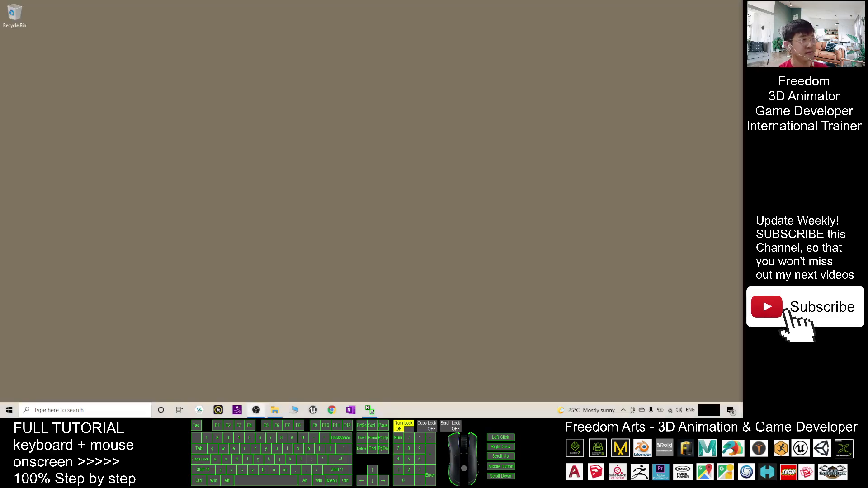
left_click(559, 219)
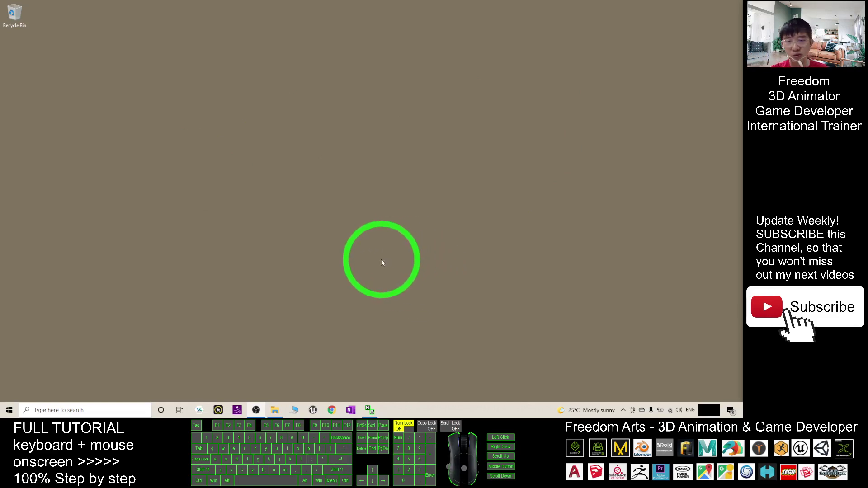
Step: Launch Task Manager from the taskbar and display the GPU 1 (NVIDIA GeForce GTX 950M) graphs
right_click(439, 412)
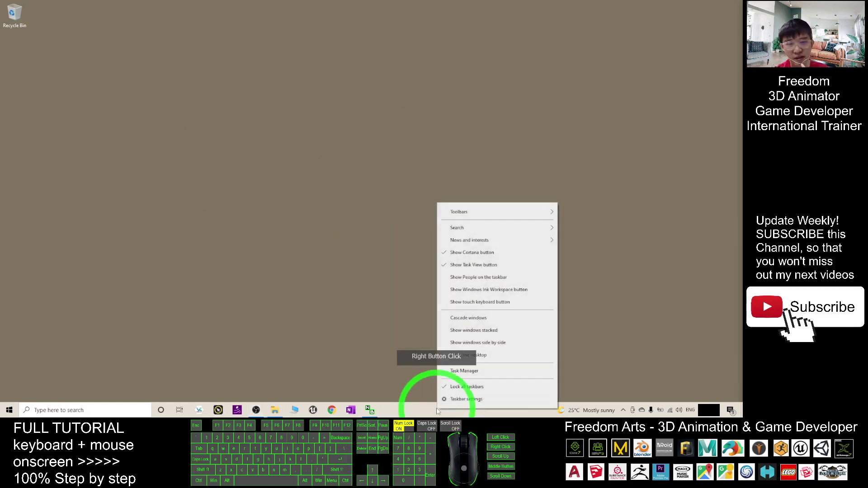
left_click(460, 372)
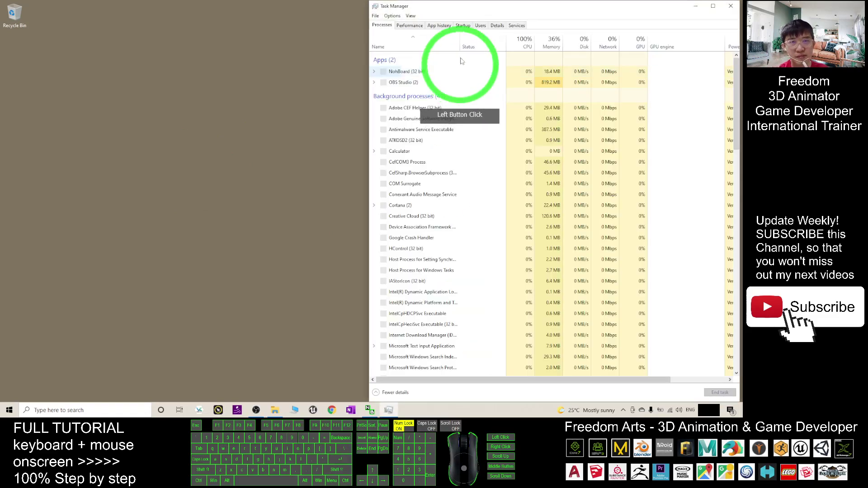
left_click(409, 25)
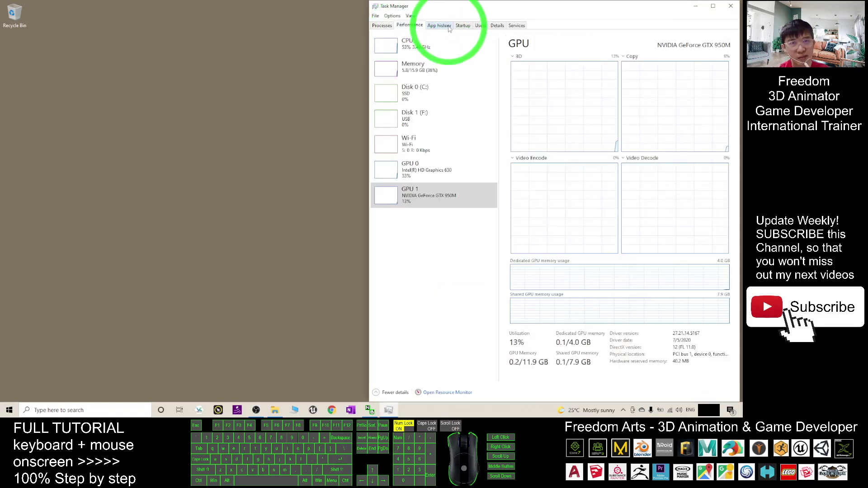
left_click(383, 26)
left_click(419, 27)
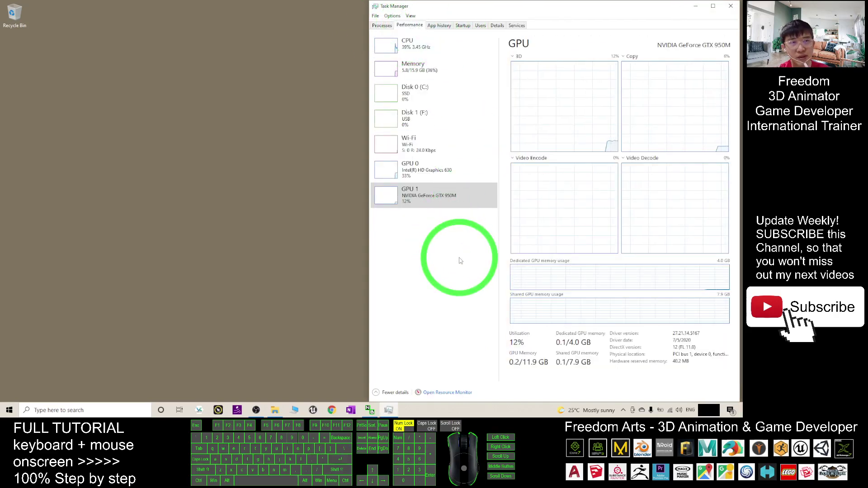
right_click(430, 256)
left_click(427, 47)
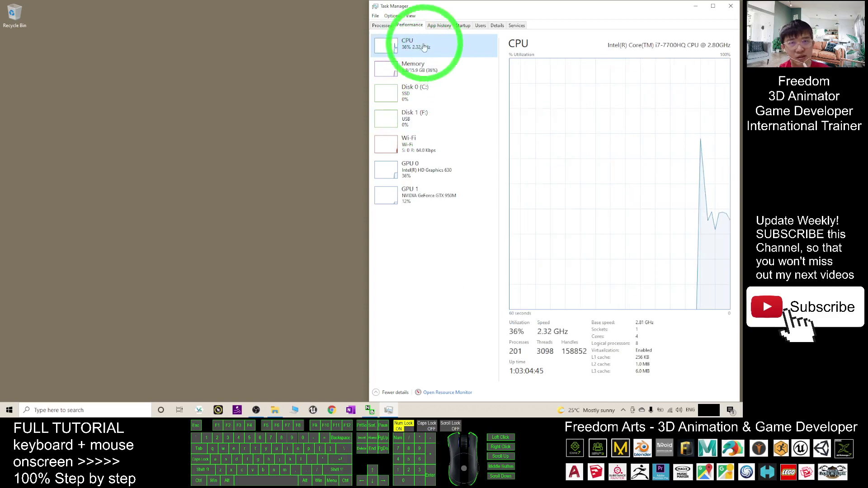
left_click(427, 175)
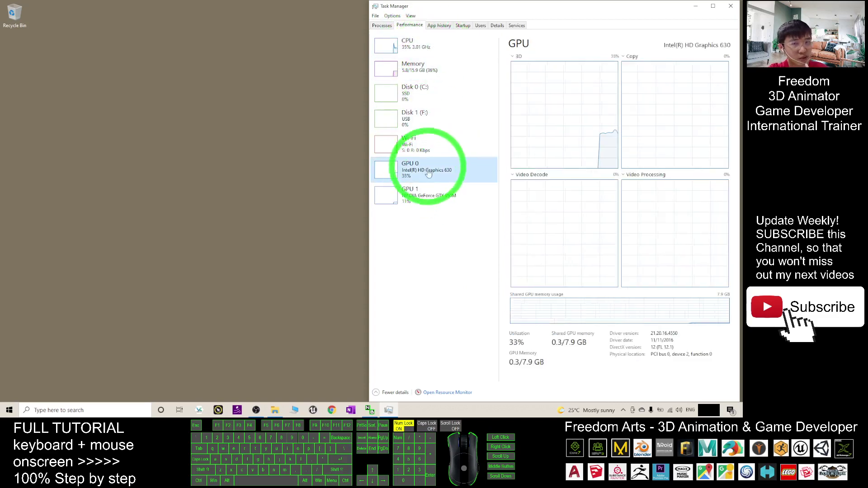
left_click(427, 193)
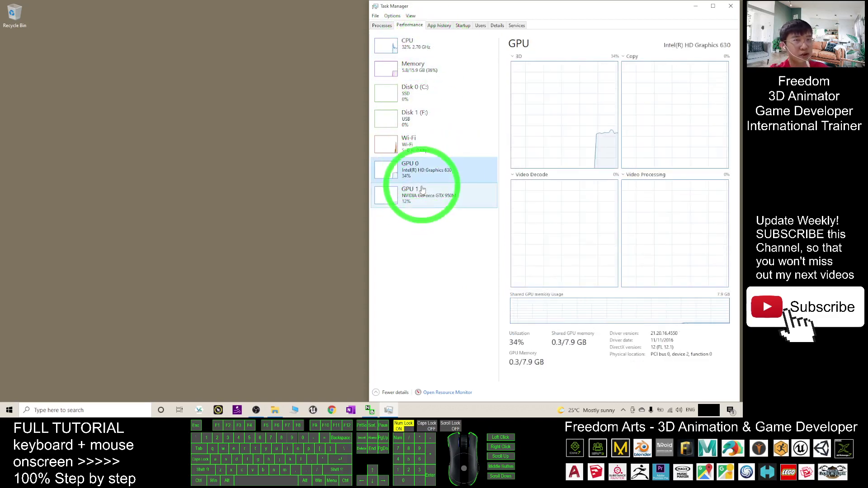
Step: Move Task Manager to the right side and return to the GPU Performance graphs
right_click(571, 47)
left_click(548, 43)
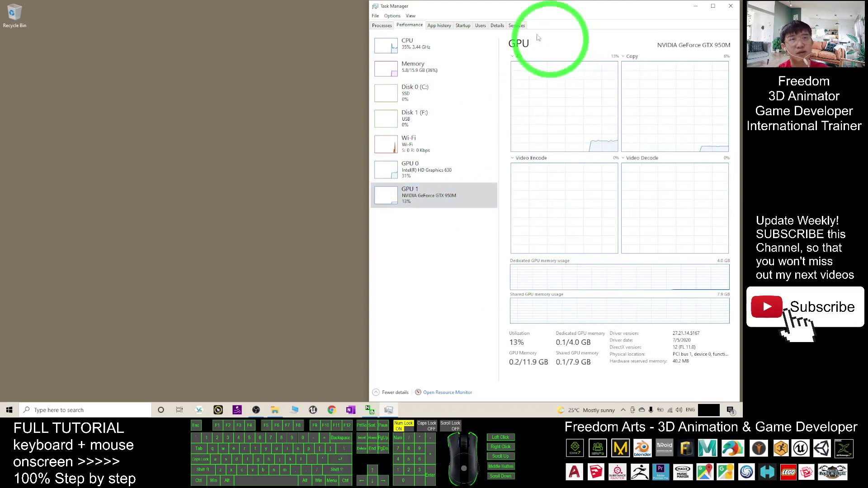
left_click(382, 25)
left_click_drag(427, 6, 742, 70)
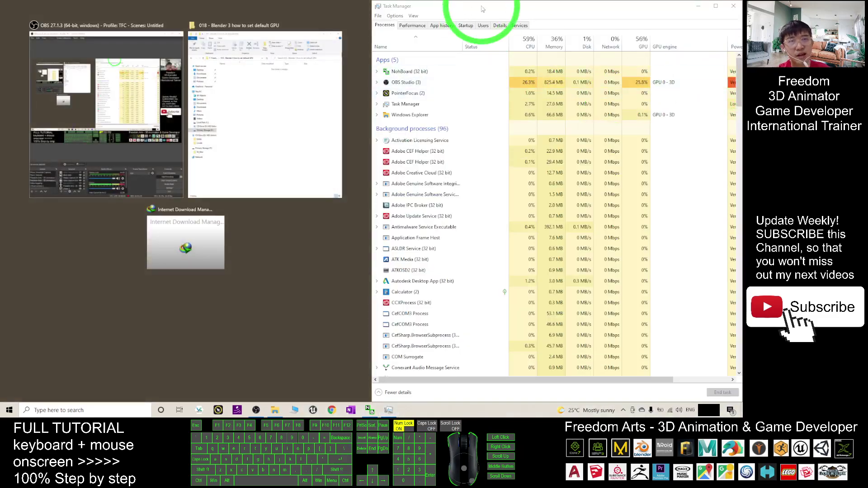
left_click(483, 10)
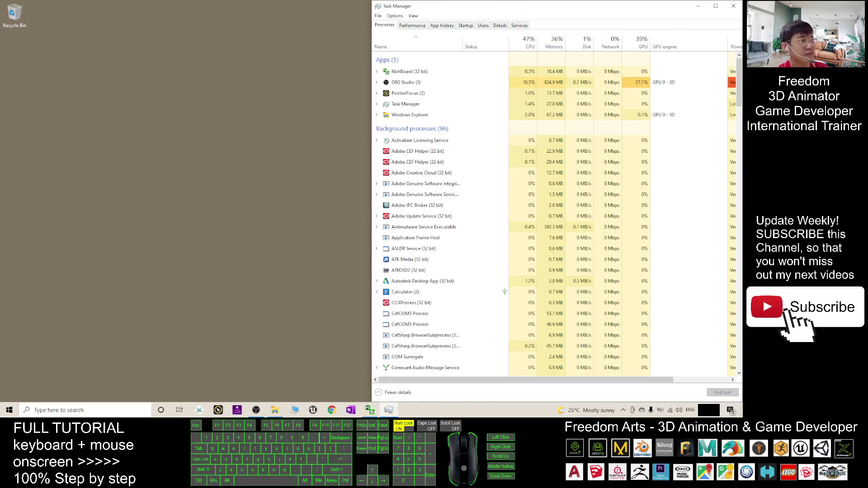
left_click(204, 224)
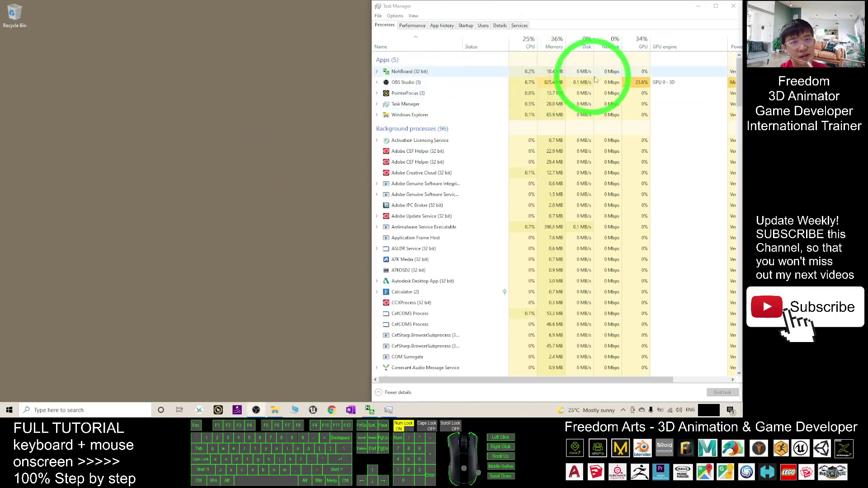
left_click(413, 25)
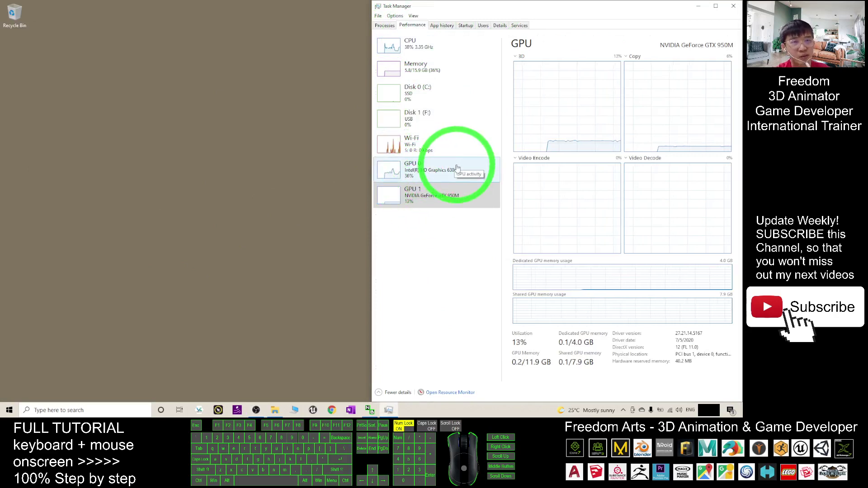
left_click(131, 292)
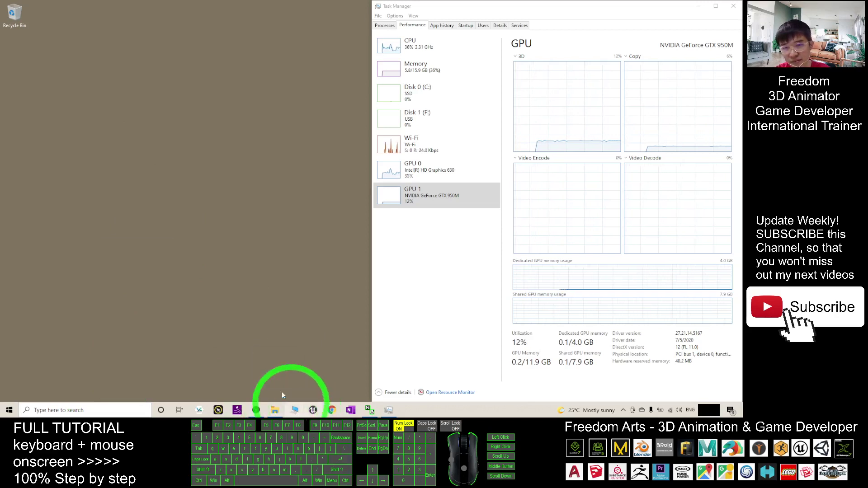
Step: Open a new File Explorer window showing the contents of Local Disk (C:)
left_click(158, 389)
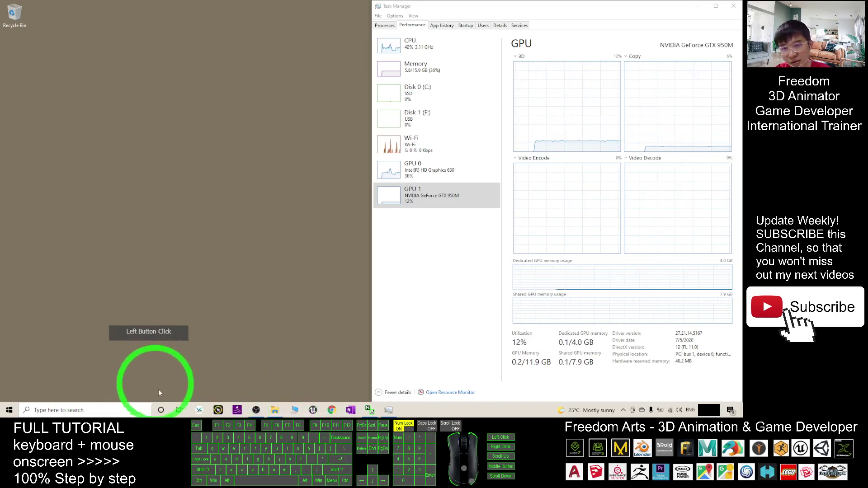
right_click(274, 410)
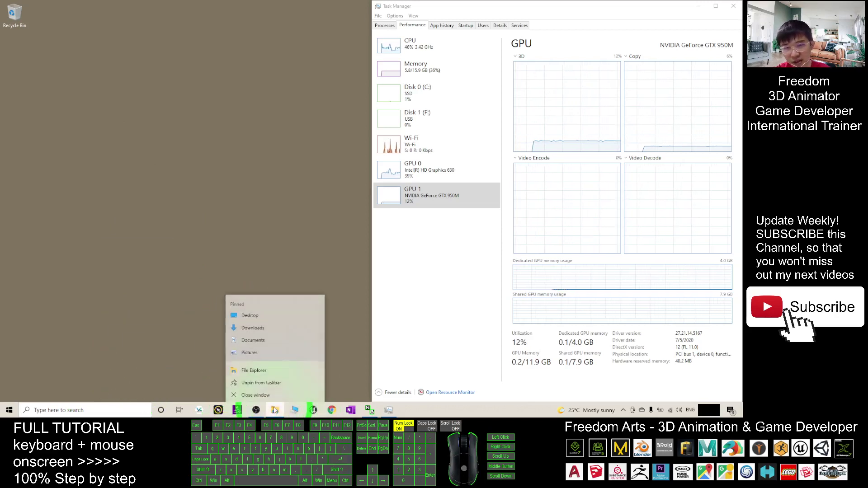
left_click(248, 369)
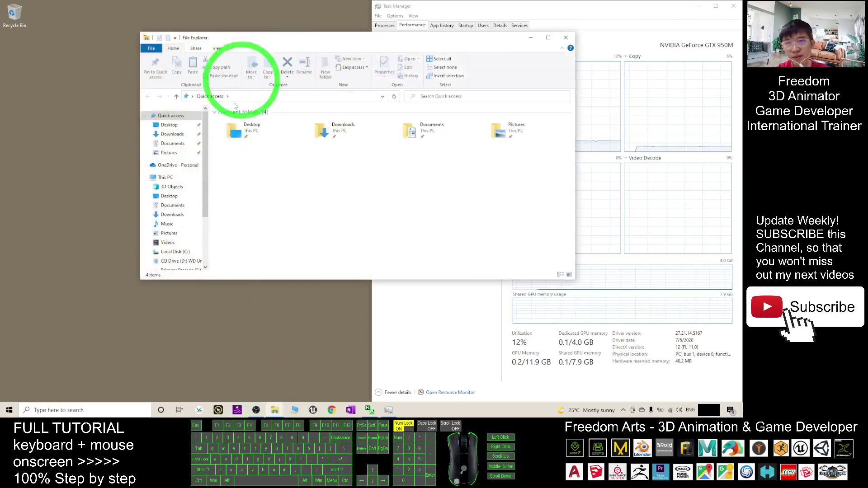
left_click_drag(206, 144, 175, 189)
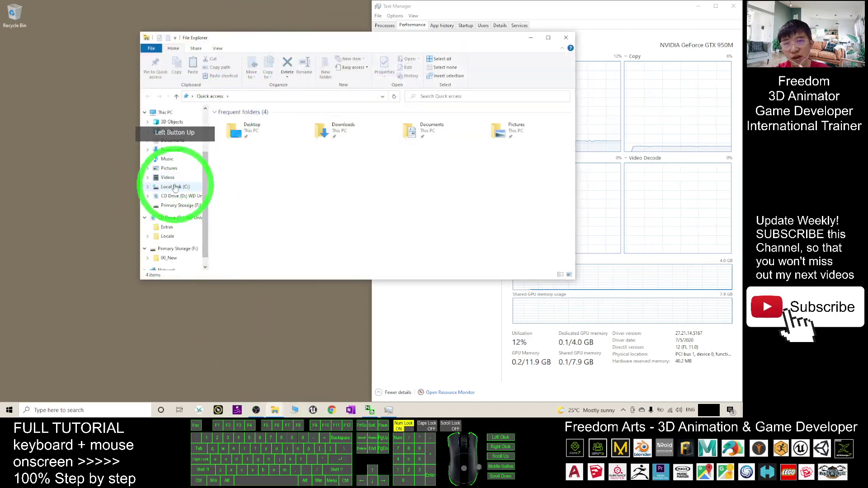
left_click(148, 188)
left_click_drag(156, 111, 174, 121)
left_click(175, 119)
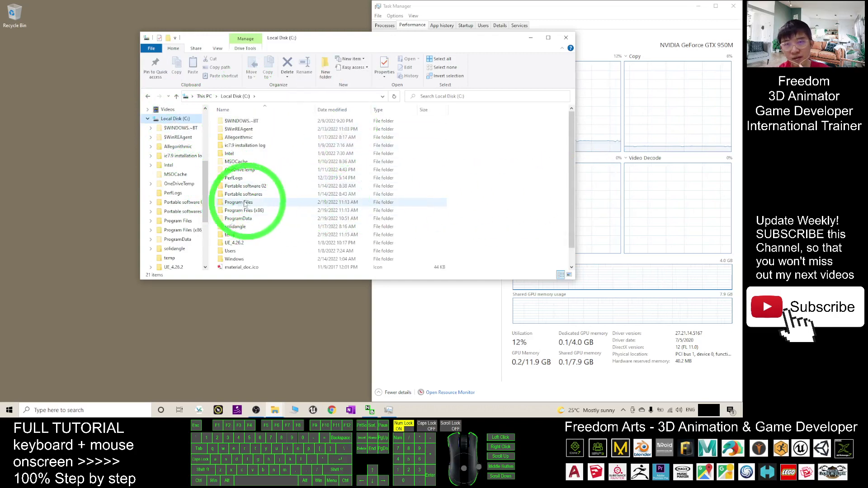
Step: Navigate to Program Files > Blender Foundation > Blender 3.0 and select blender.exe
double_click(239, 205)
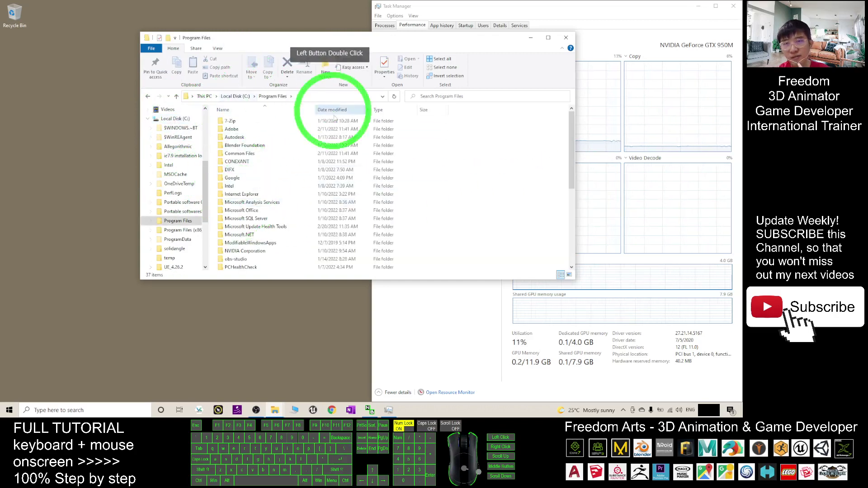
double_click(260, 146)
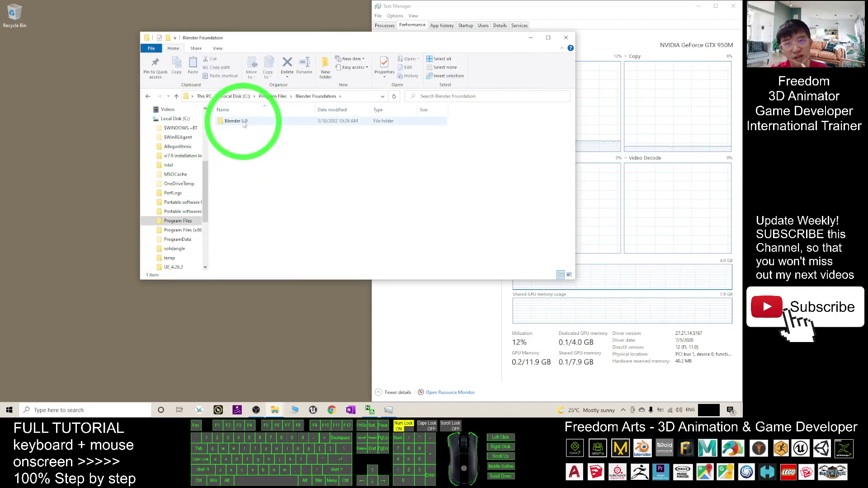
double_click(236, 121)
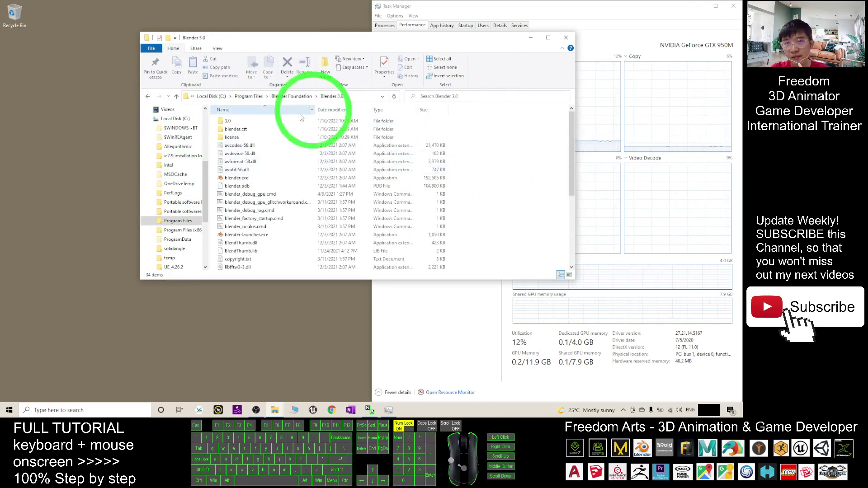
left_click(236, 178)
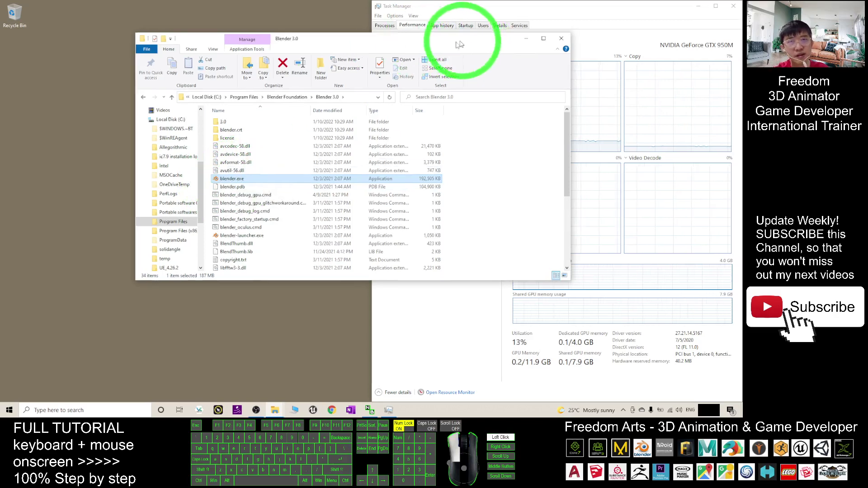
left_click_drag(465, 43, 371, 99)
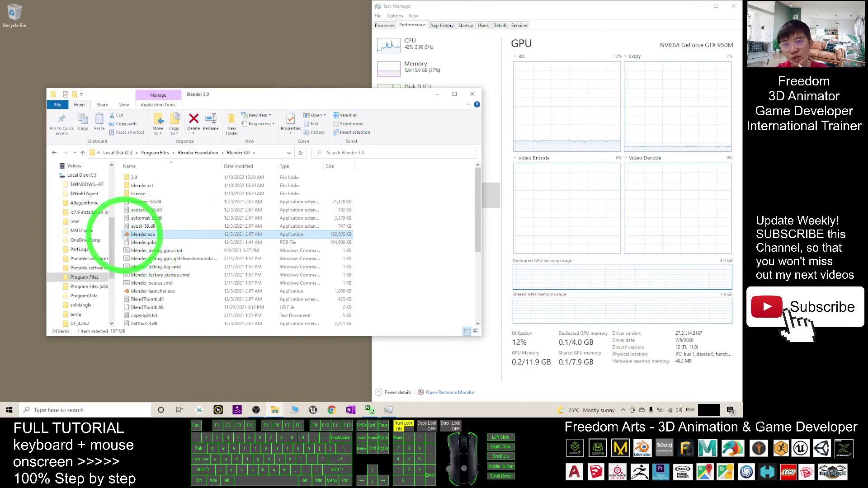
Step: Search 'graph' to open the Graphics settings page and shrink the Settings window
left_click(61, 411)
type("graphic")
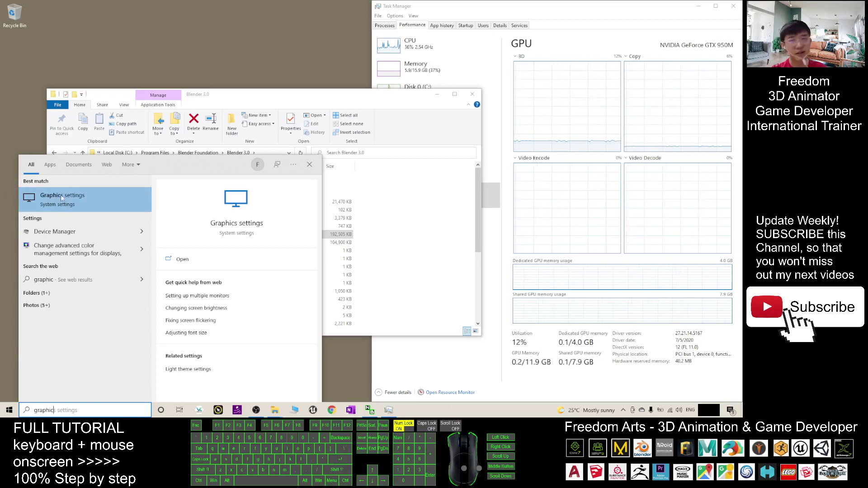
left_click(37, 195)
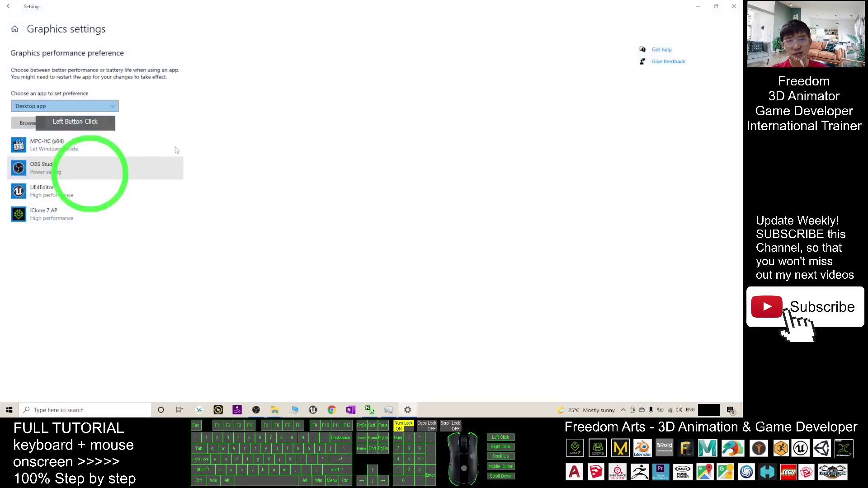
left_click_drag(320, 10, 426, 71)
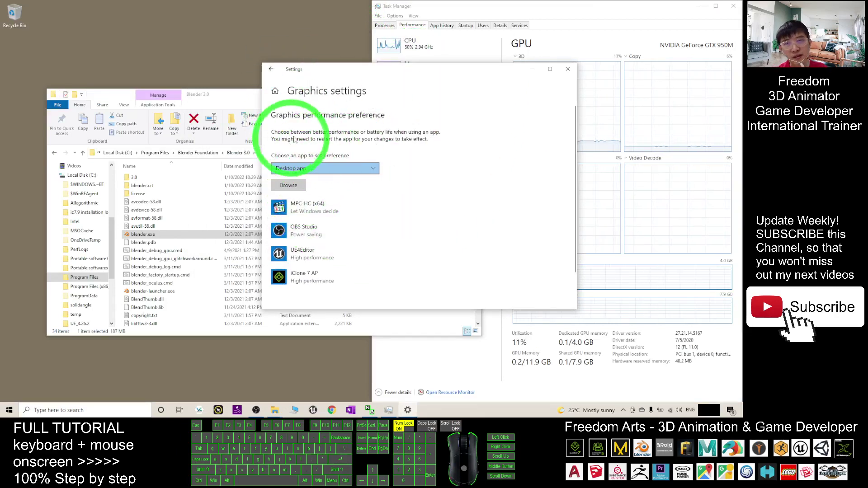
Step: Browse for an app and copy the Blender 3.0 folder path from Explorer's address bar
left_click(289, 185)
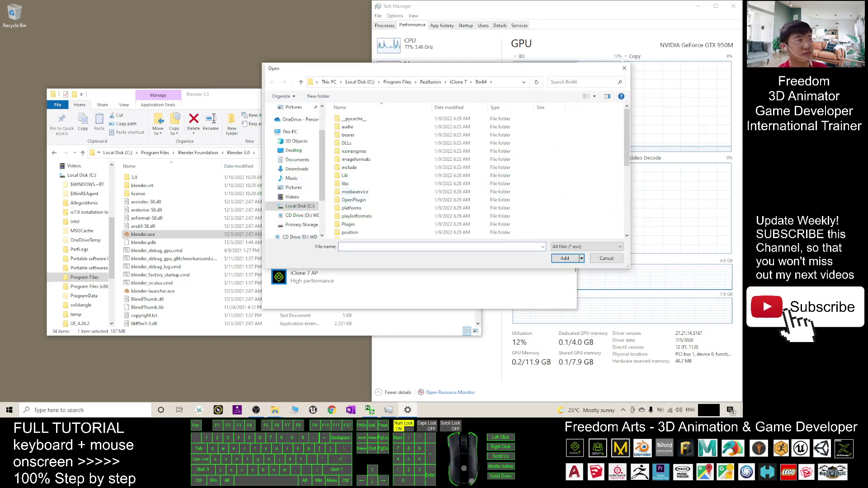
left_click(242, 393)
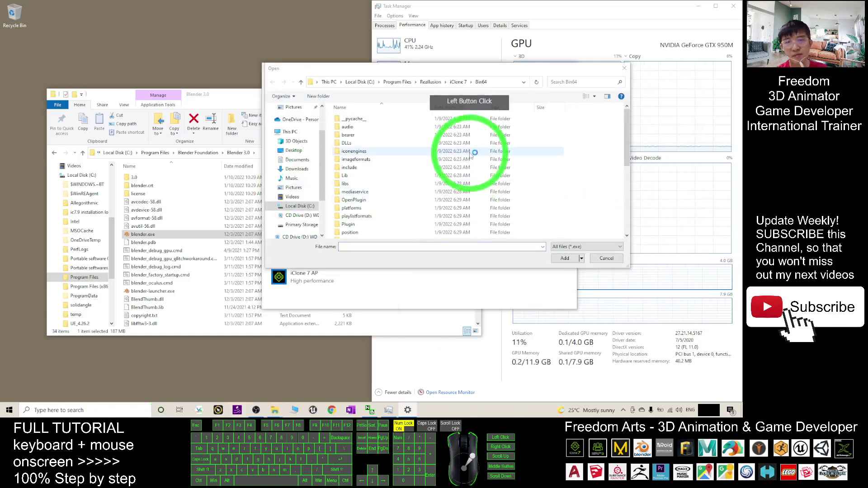
mouse_move(500, 68)
left_mouse_down()
mouse_move(483, 72)
mouse_move(501, 68)
left_mouse_up()
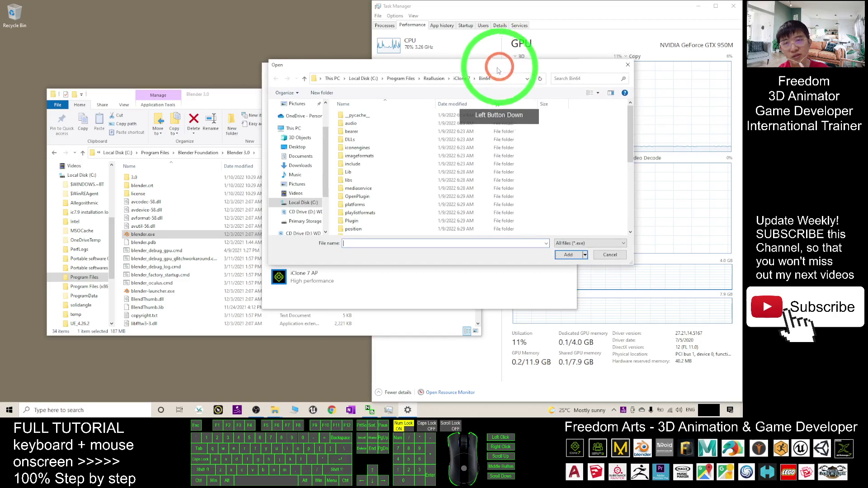
left_click_drag(203, 97, 176, 88)
left_click_drag(485, 68, 491, 71)
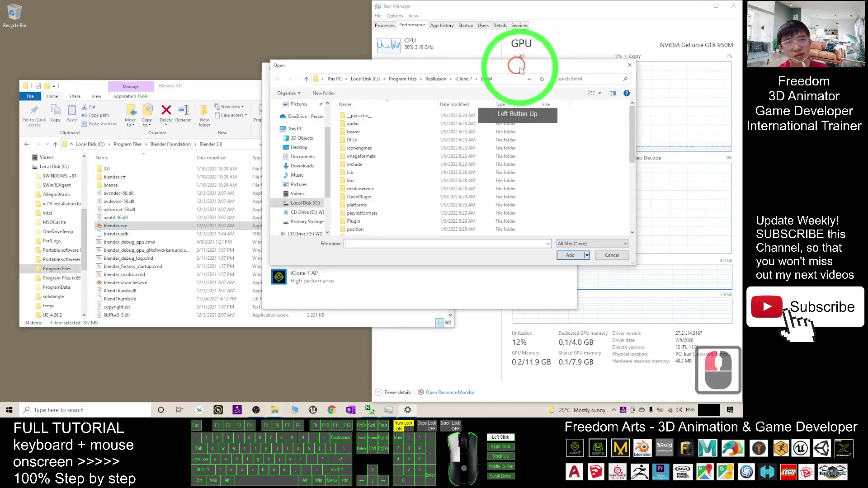
left_click(187, 92)
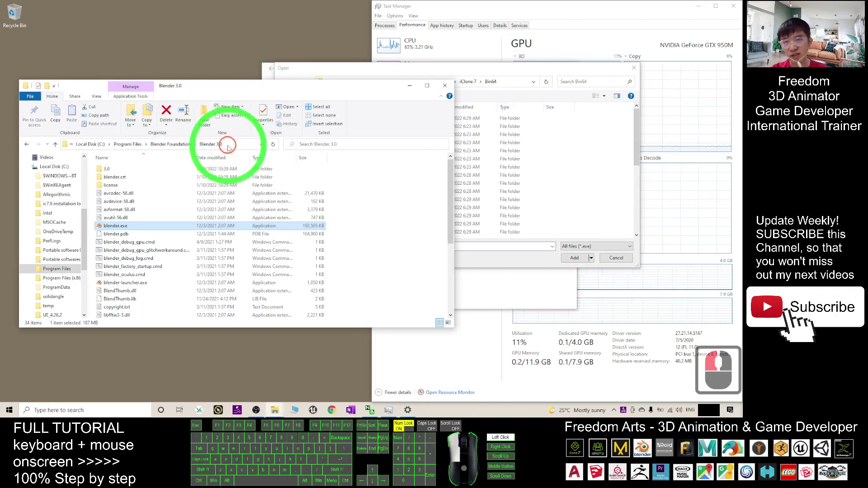
left_click(192, 145)
key("ctrl+c")
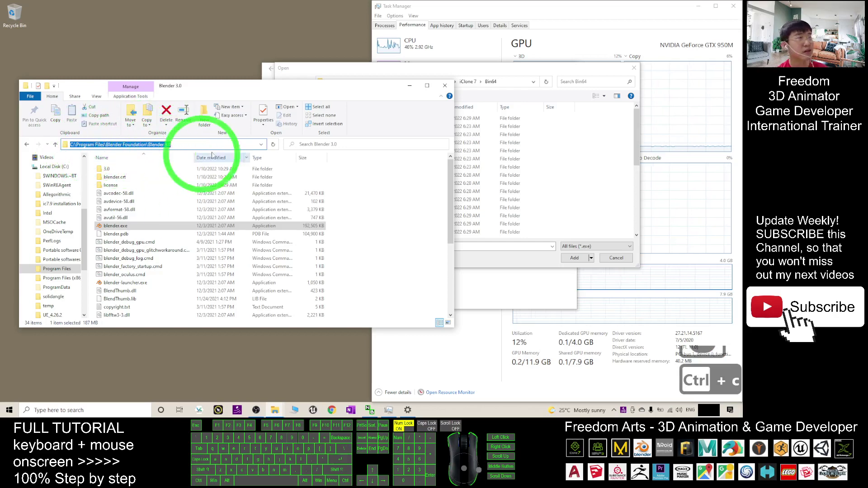
left_click(335, 74)
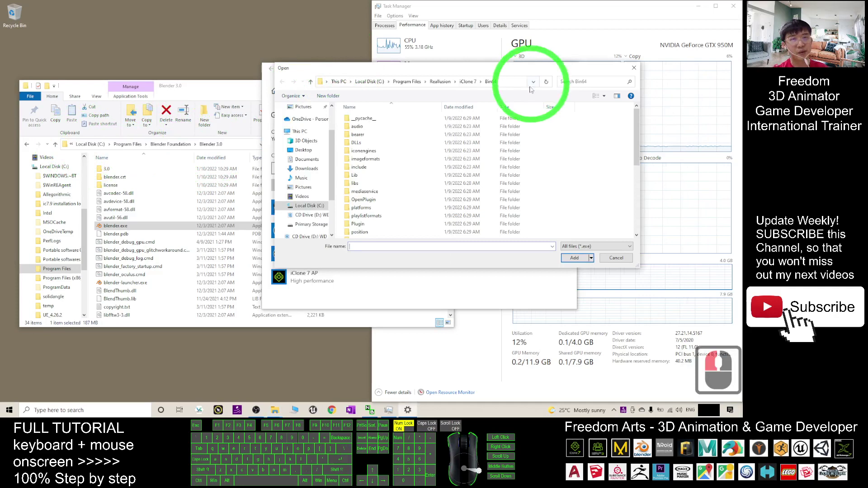
Step: Paste the Blender 3.0 path in the Open dialog, select blender.exe and add it
left_click(516, 84)
key("ctrl+v")
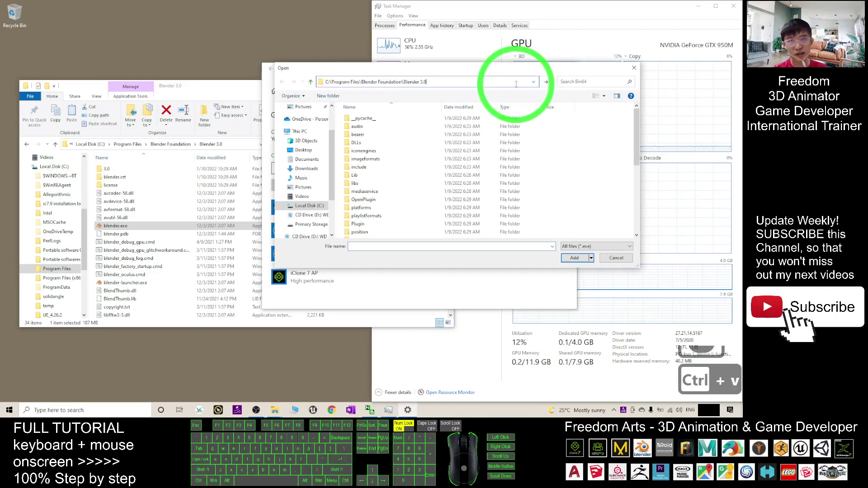
key("Return")
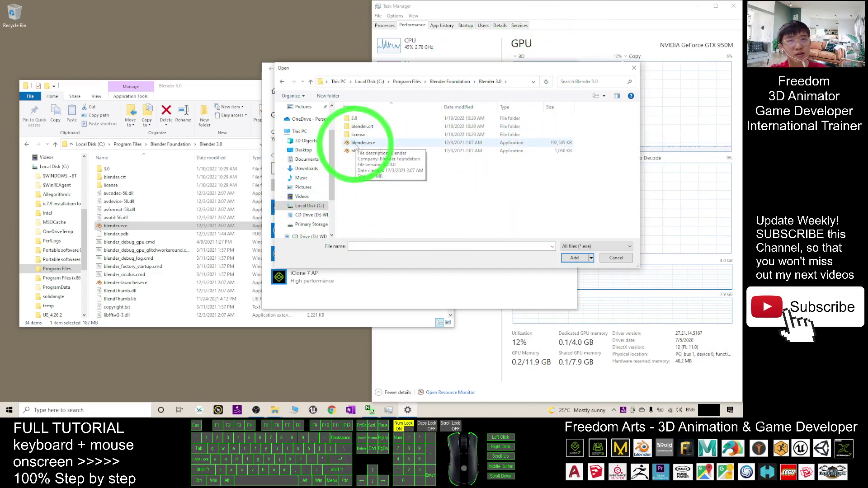
left_click(361, 144)
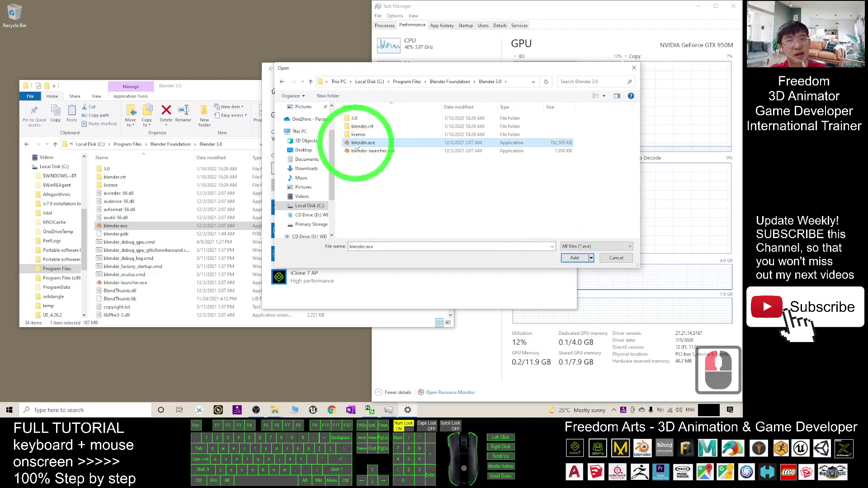
left_click(354, 144)
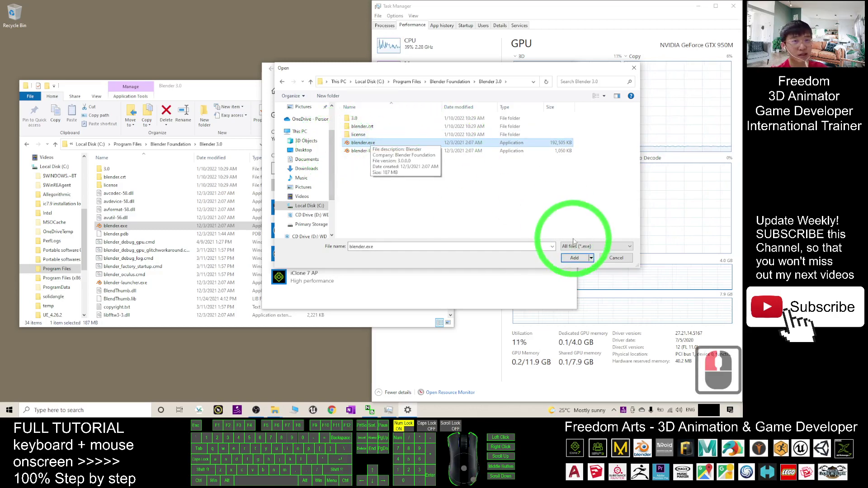
left_click(574, 258)
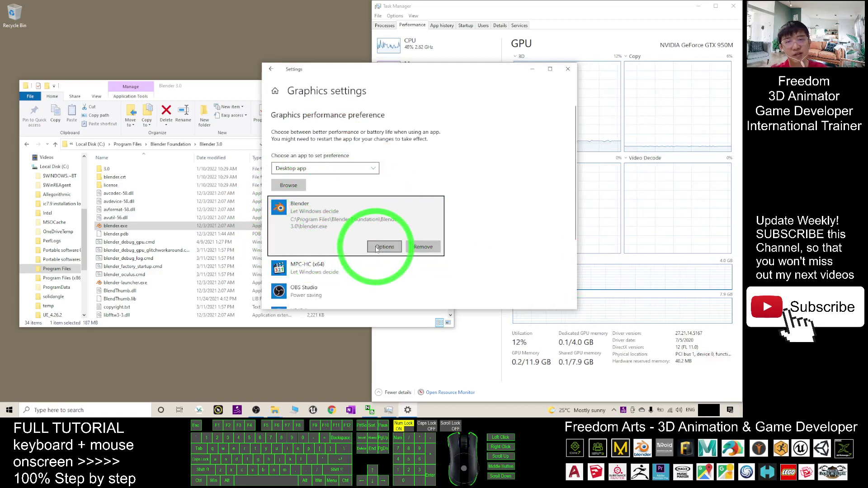
Step: Change Blender's graphics preference to High performance (NVIDIA GeForce GTX 950M) and save it
left_click(374, 247)
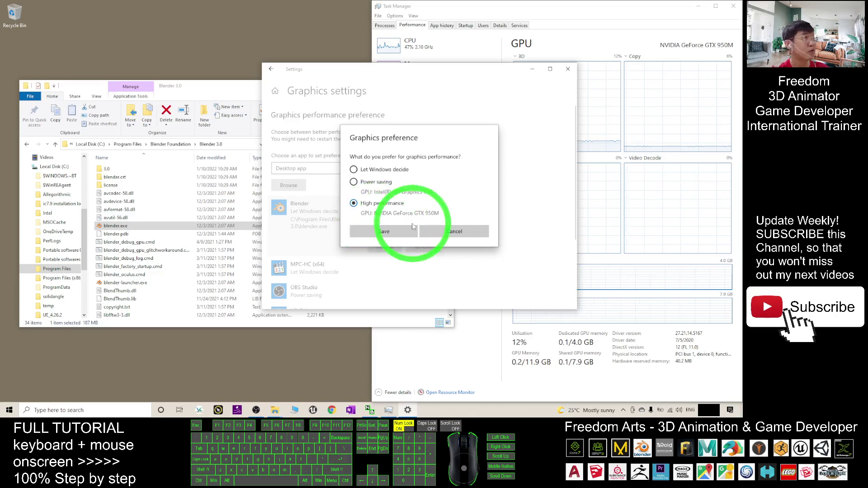
left_click(357, 206)
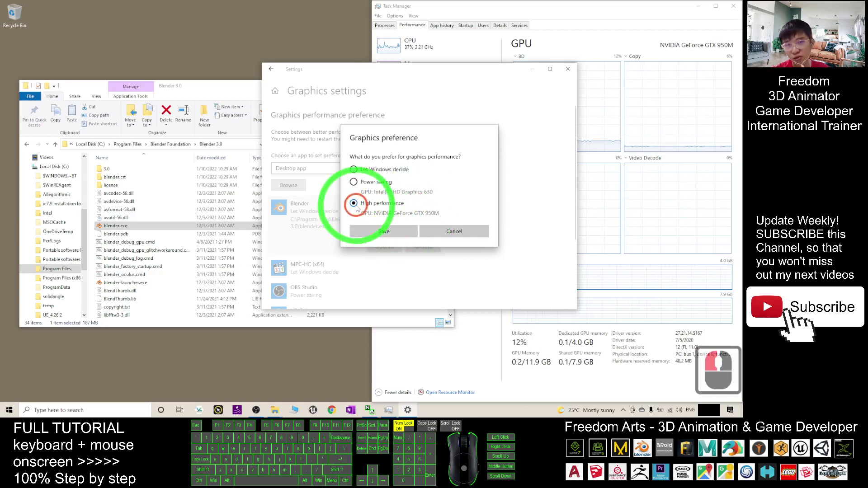
left_click(382, 232)
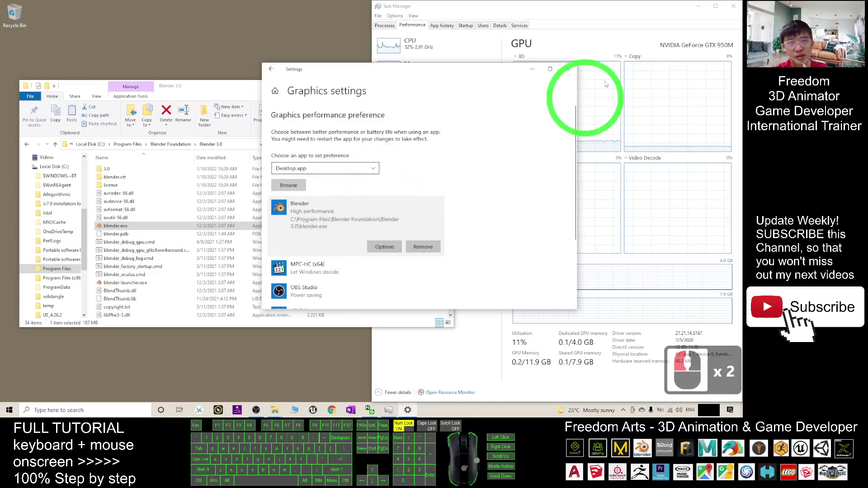
Step: Close Settings, relaunch Blender 3.0 from blender.exe, skip the splash and snap it left
left_click(569, 71)
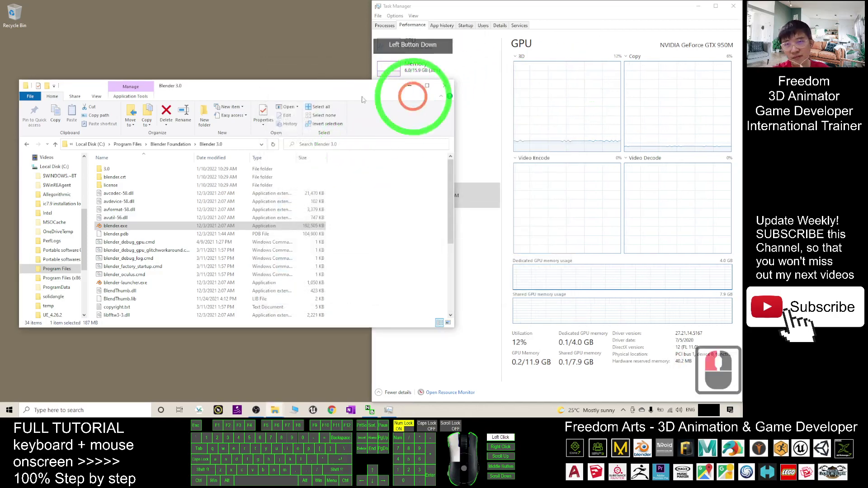
double_click(116, 227)
left_click(119, 229)
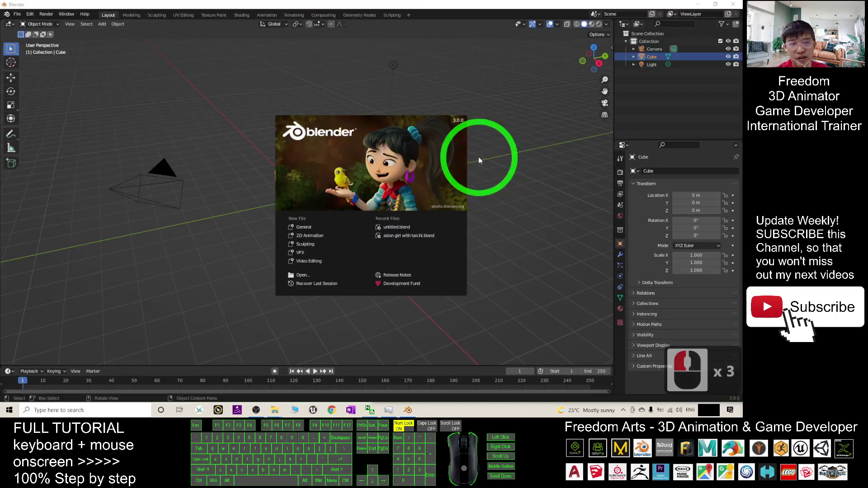
left_click(280, 115)
left_click_drag(444, 3, 1, 144)
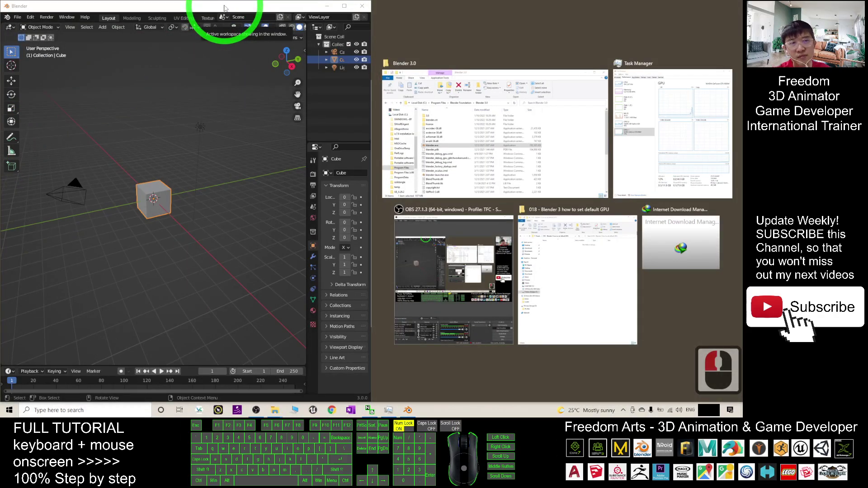
Step: Snap Task Manager to the right of Blender, showing the GPU 1 GTX 950M graph
left_click(673, 133)
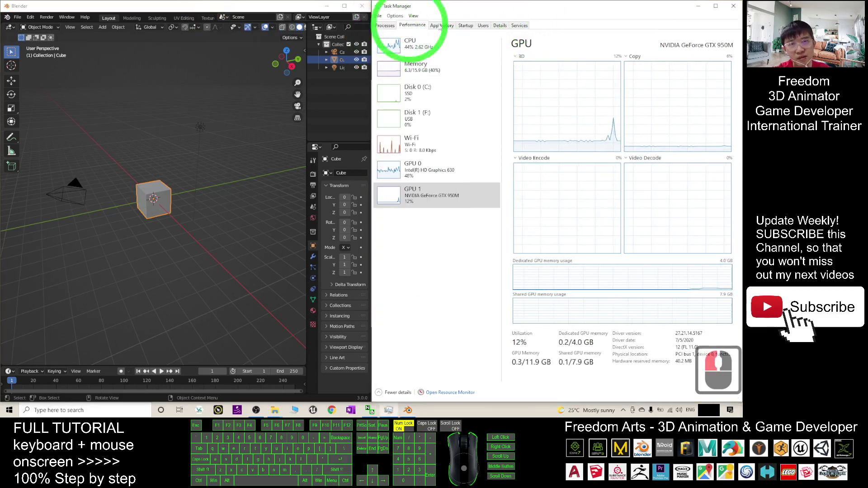
left_click(452, 192)
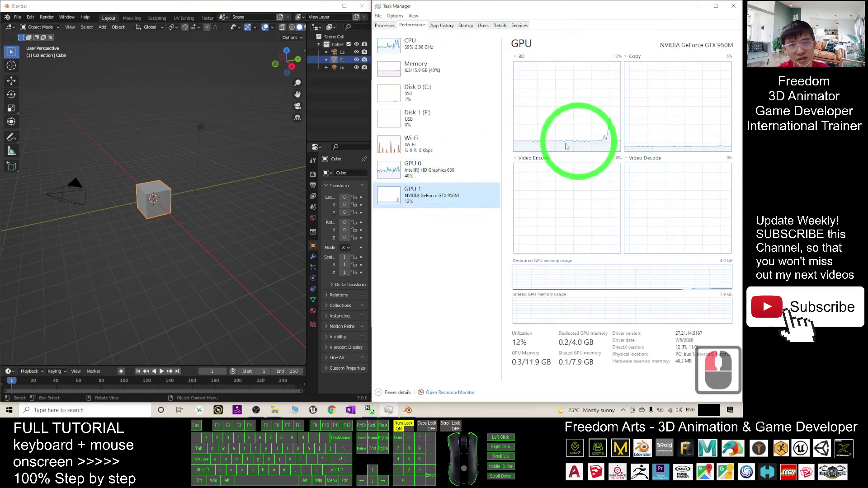
scroll(153, 190, "up", 6)
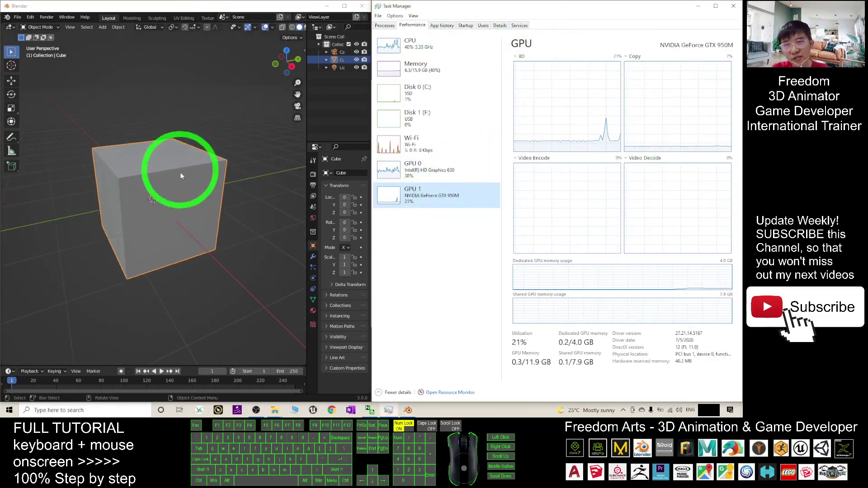
left_click_drag(201, 203, 197, 234)
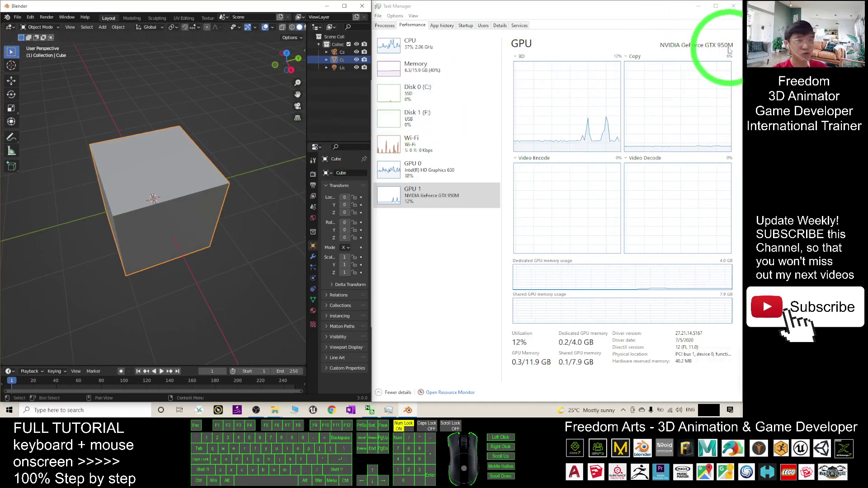
Step: Repeatedly orbit and zoom around the cube, raising GTX 950M utilization to 22%
left_click_drag(207, 186, 159, 223)
scroll(175, 170, "up", 3)
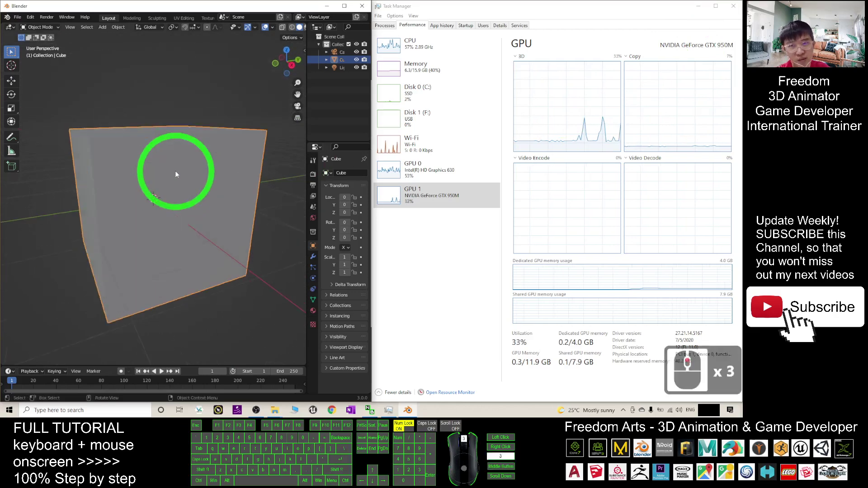
scroll(163, 157, "down", 3)
left_click_drag(164, 157, 188, 194)
scroll(137, 168, "up", 3)
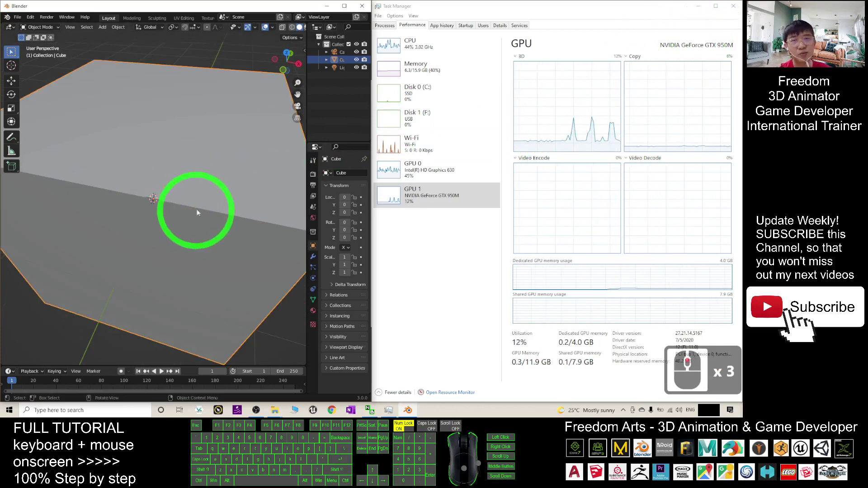
scroll(199, 208, "down", 3)
scroll(206, 209, "up", 3)
scroll(203, 210, "down", 1)
left_click_drag(203, 211, 170, 204)
scroll(219, 173, "down", 2)
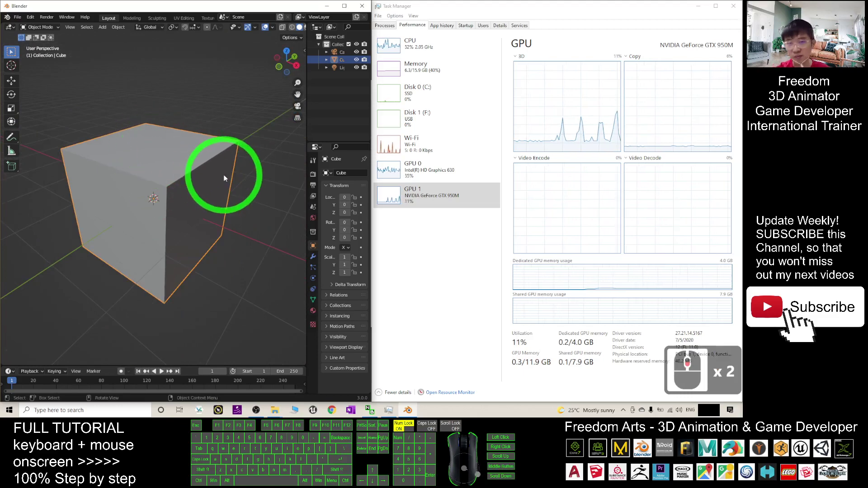
scroll(223, 205, "up", 2)
scroll(204, 202, "down", 2)
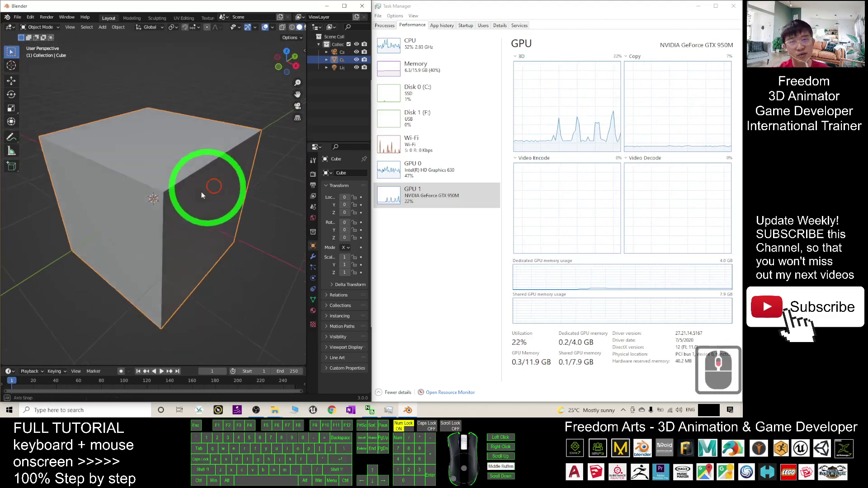
Step: Orbit and zoom the cube further, pushing the GTX 950M to 35% utilization
left_click_drag(200, 191, 233, 129)
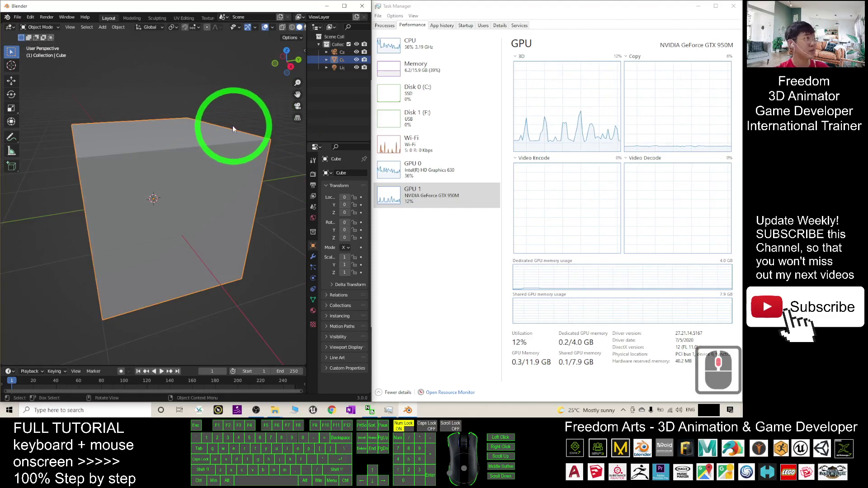
scroll(181, 128, "up", 2)
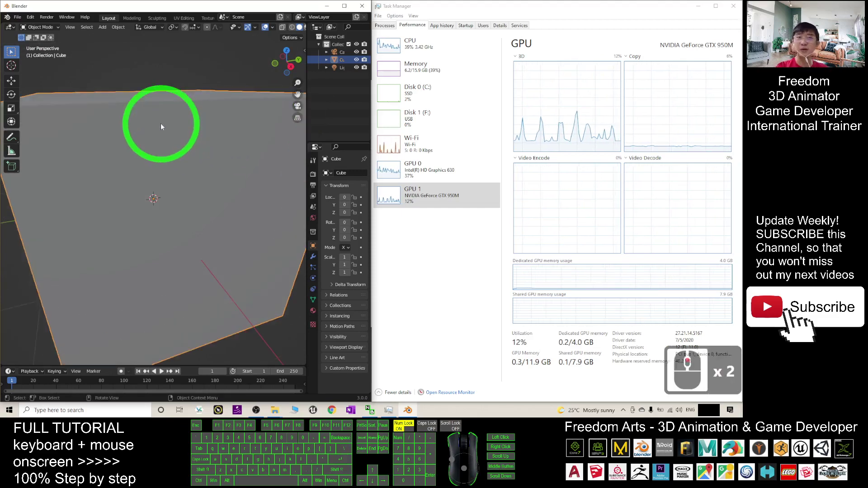
scroll(158, 129, "down", 2)
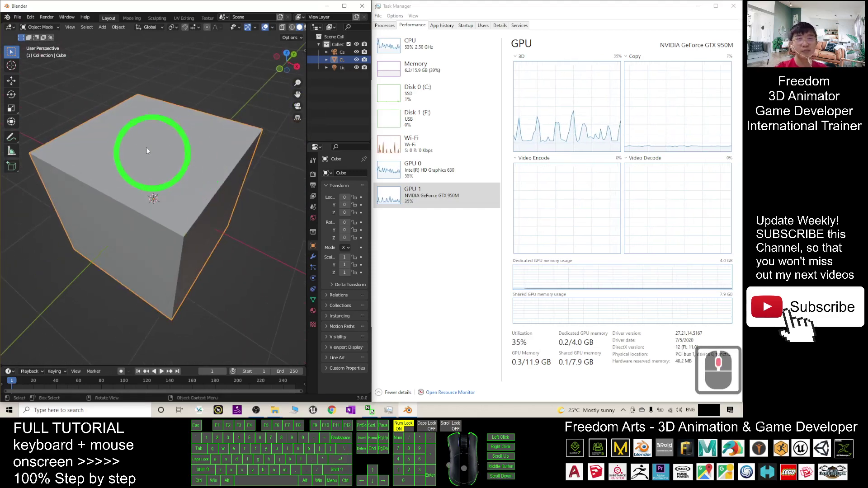